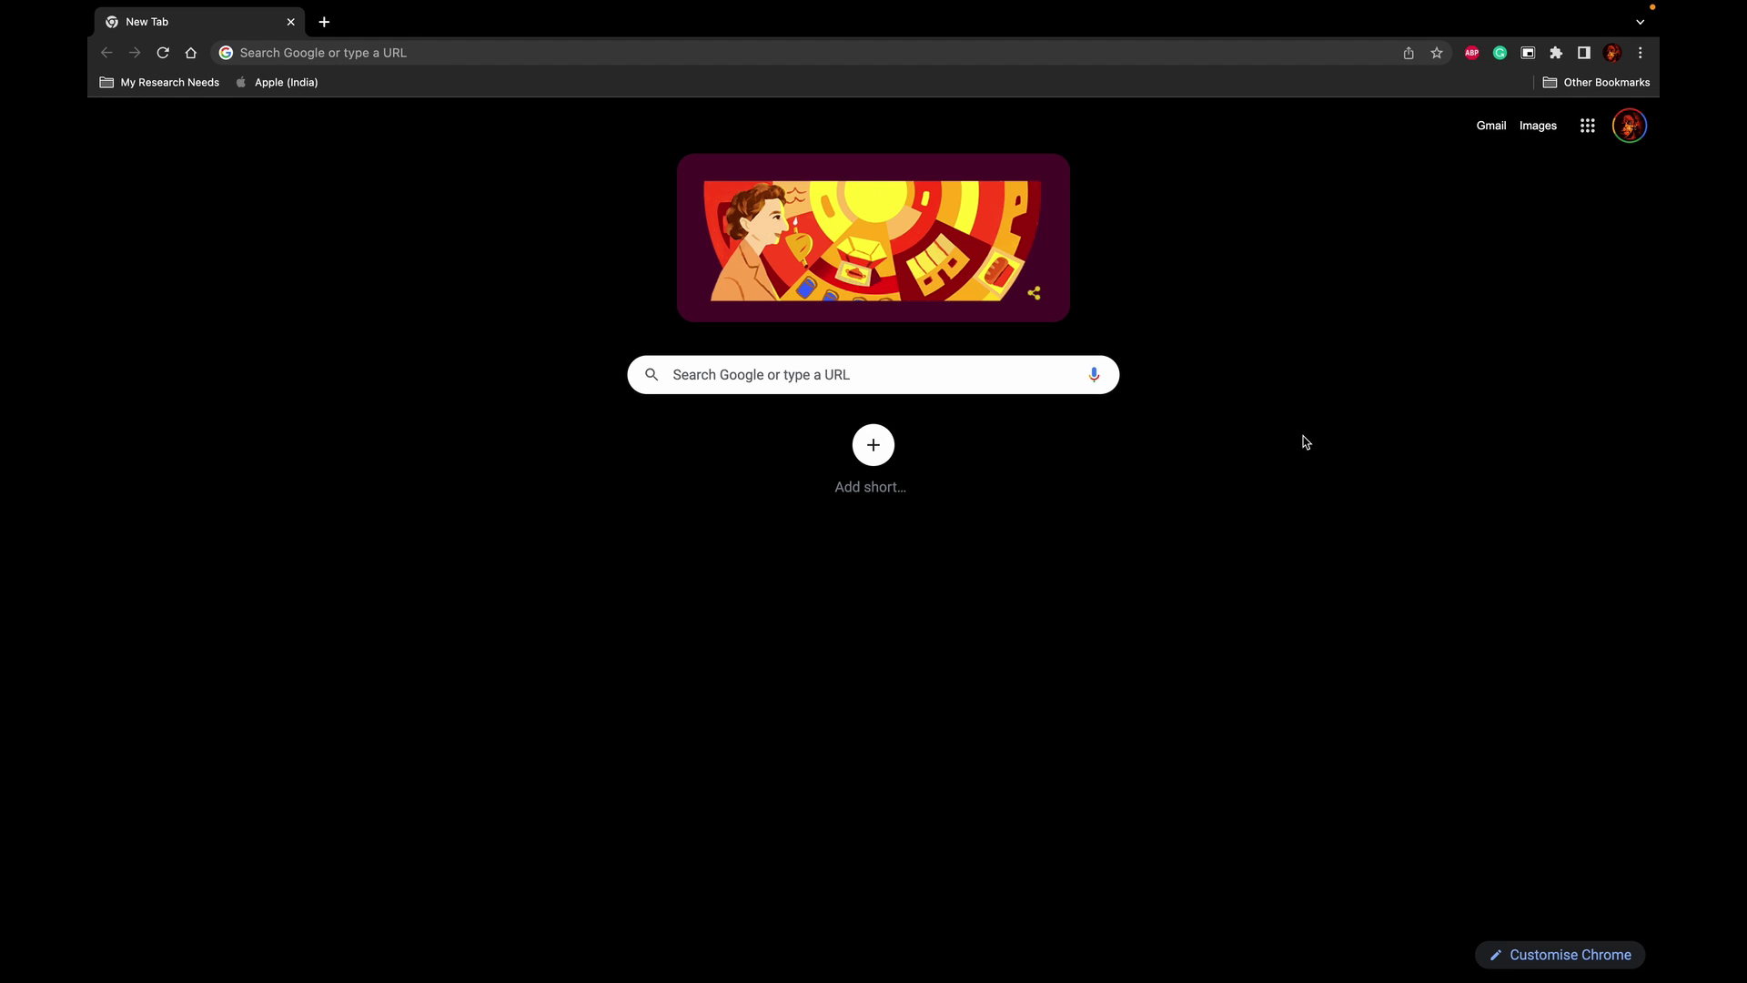
# Load chrome://flags and put the cursor in the flag search box.
pyautogui.click(1641, 54)
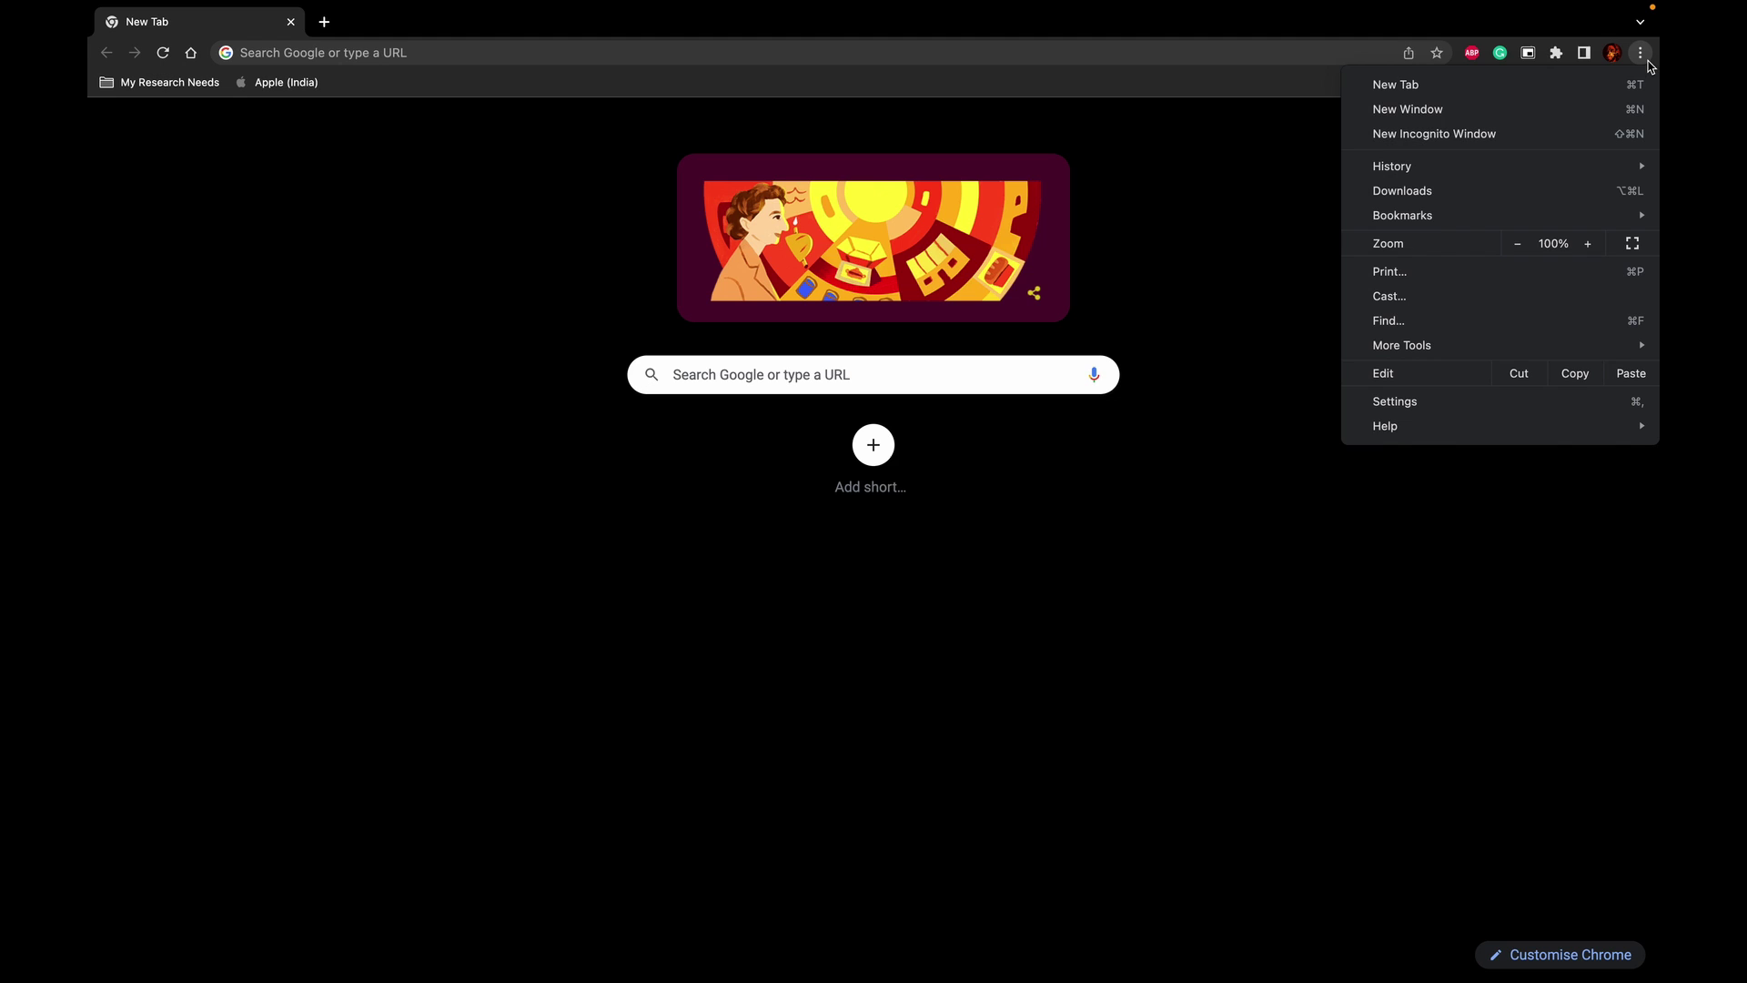
pyautogui.click(1440, 407)
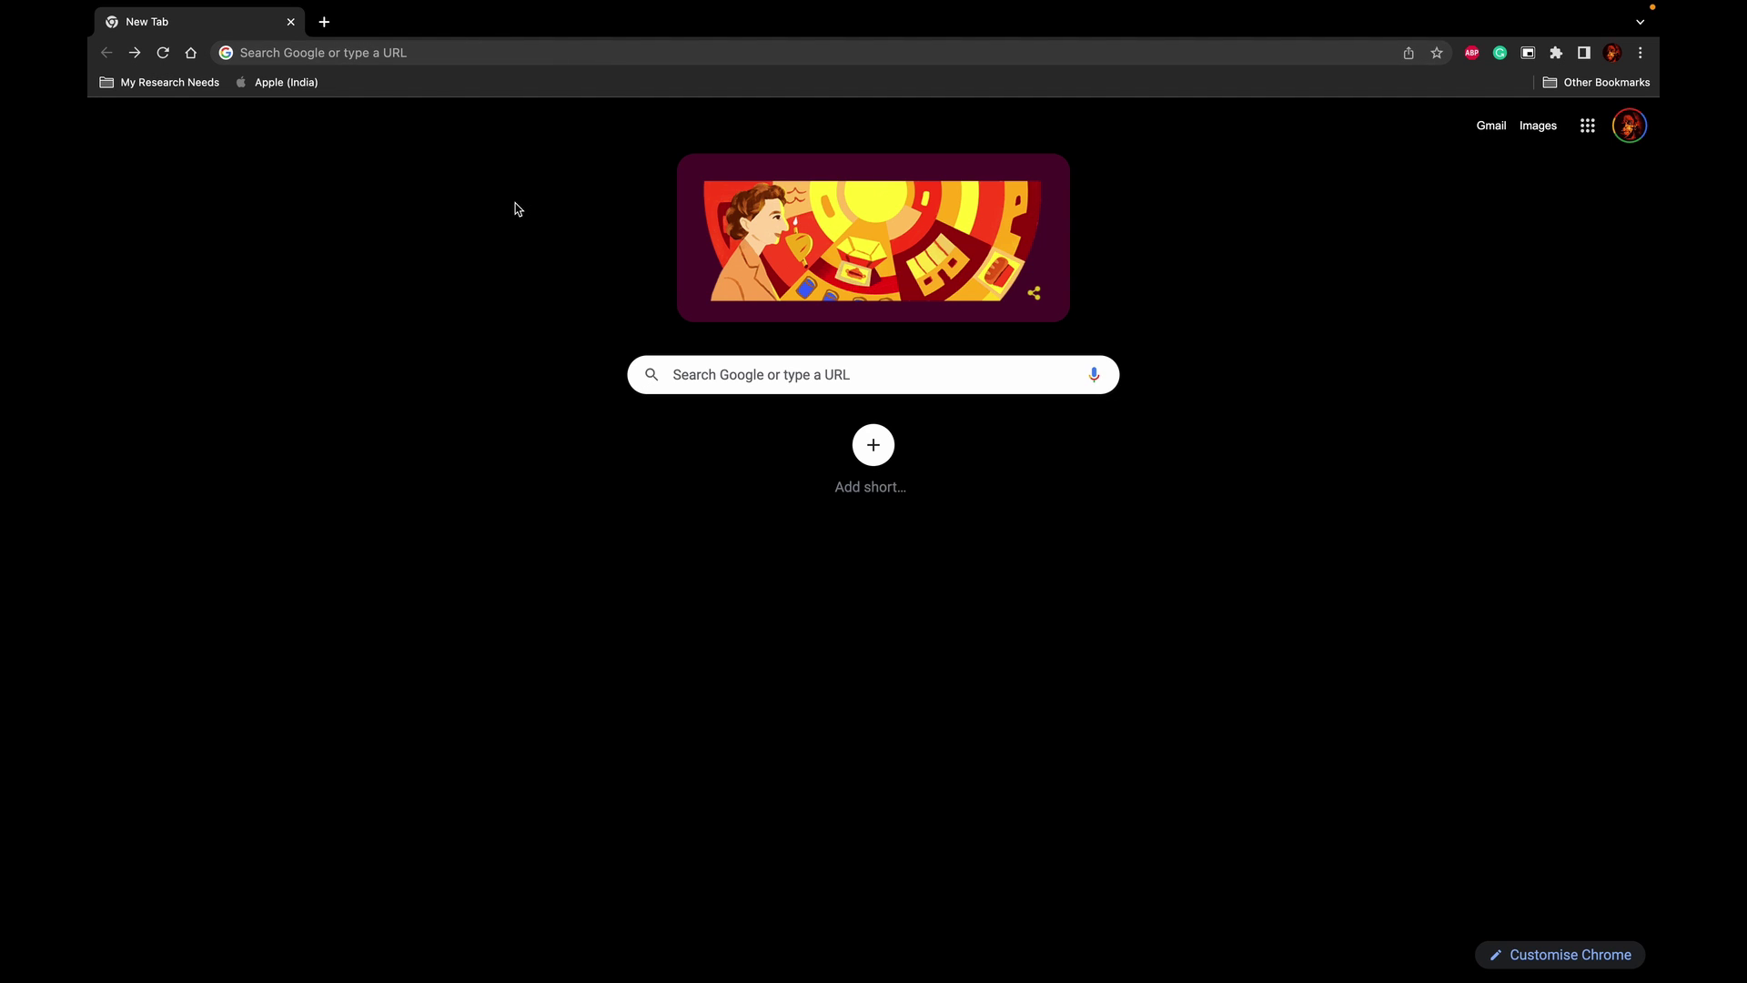
pyautogui.click(404, 56)
pyautogui.write('chrome://flag')
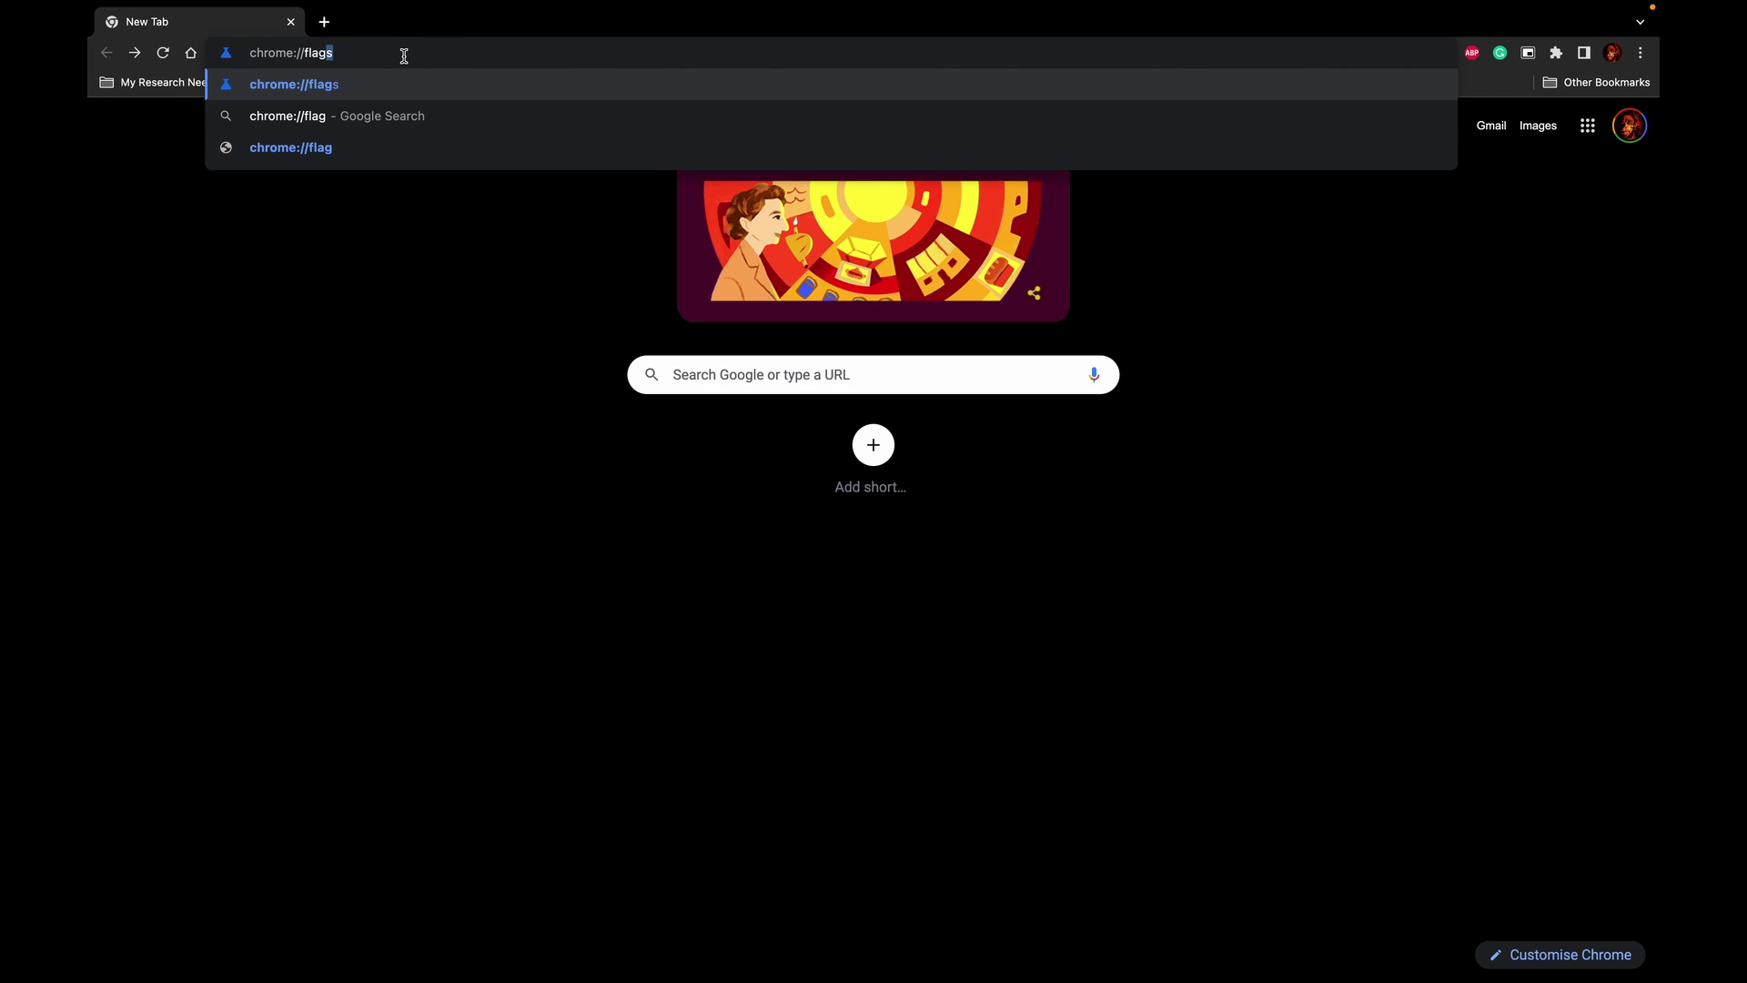
pyautogui.write('s')
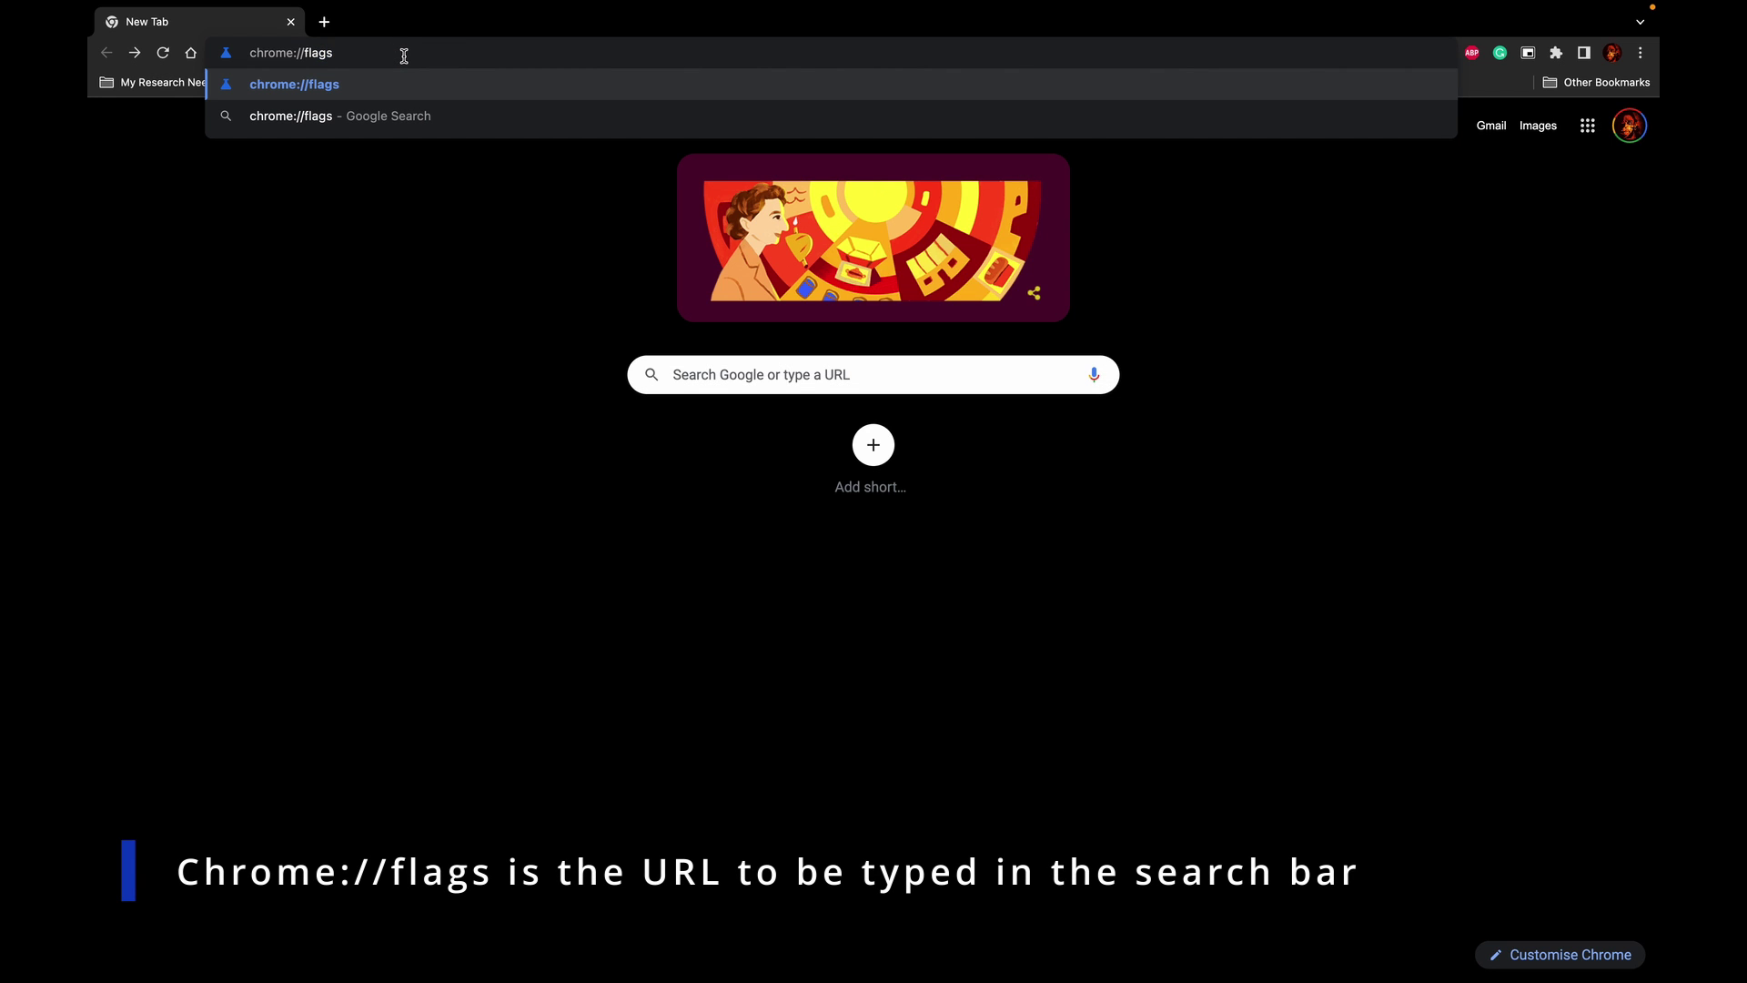
pyautogui.press('Return')
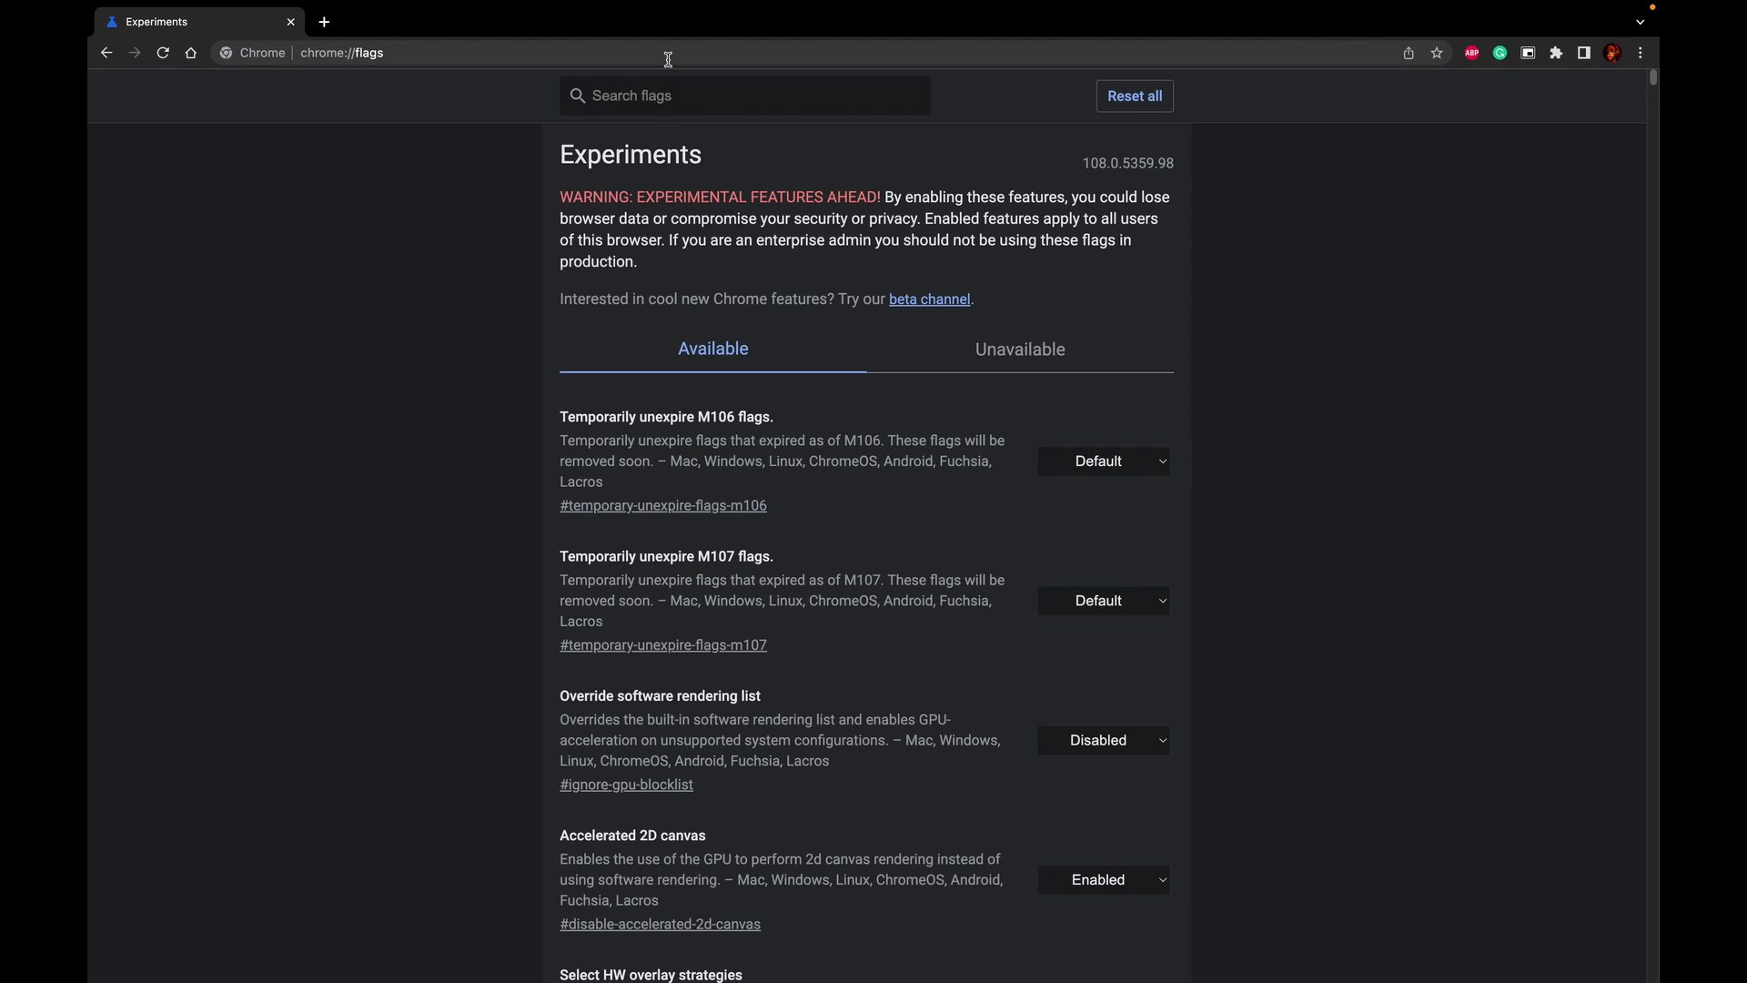
pyautogui.click(680, 89)
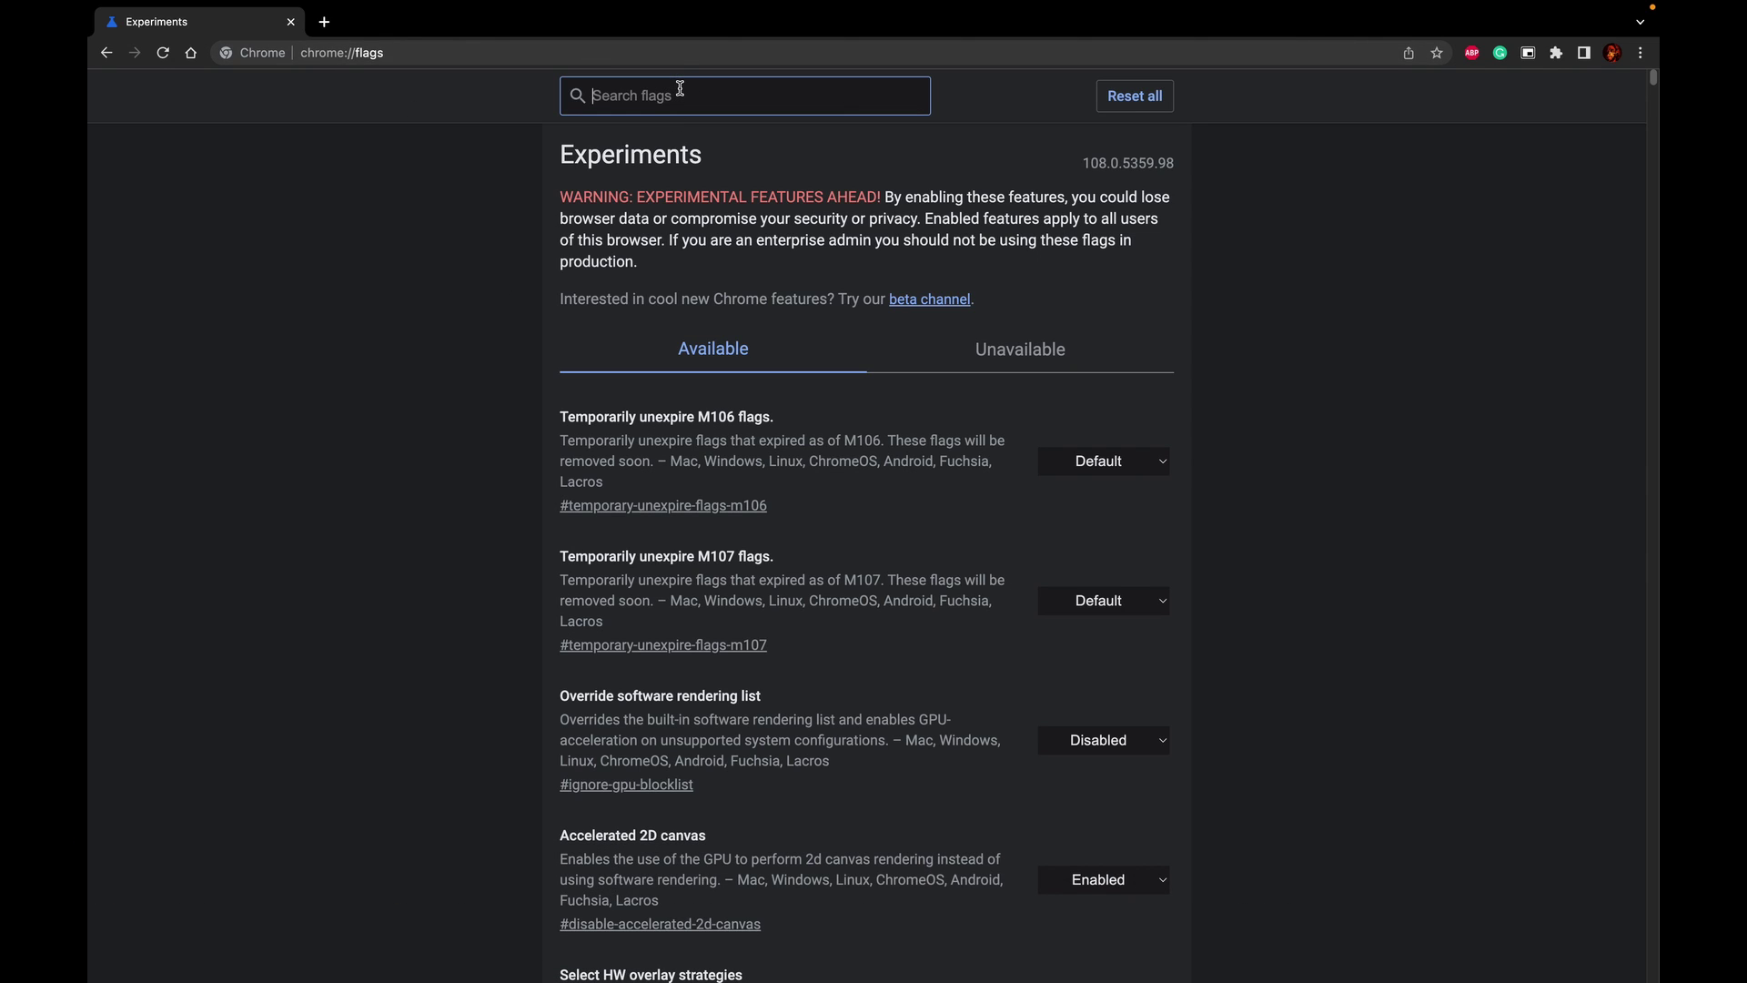
pyautogui.write('battery')
# Search flags for 'battery', set 'Enable the battery saver mode feature' to Enabled, and relaunch.
pyautogui.click(756, 286)
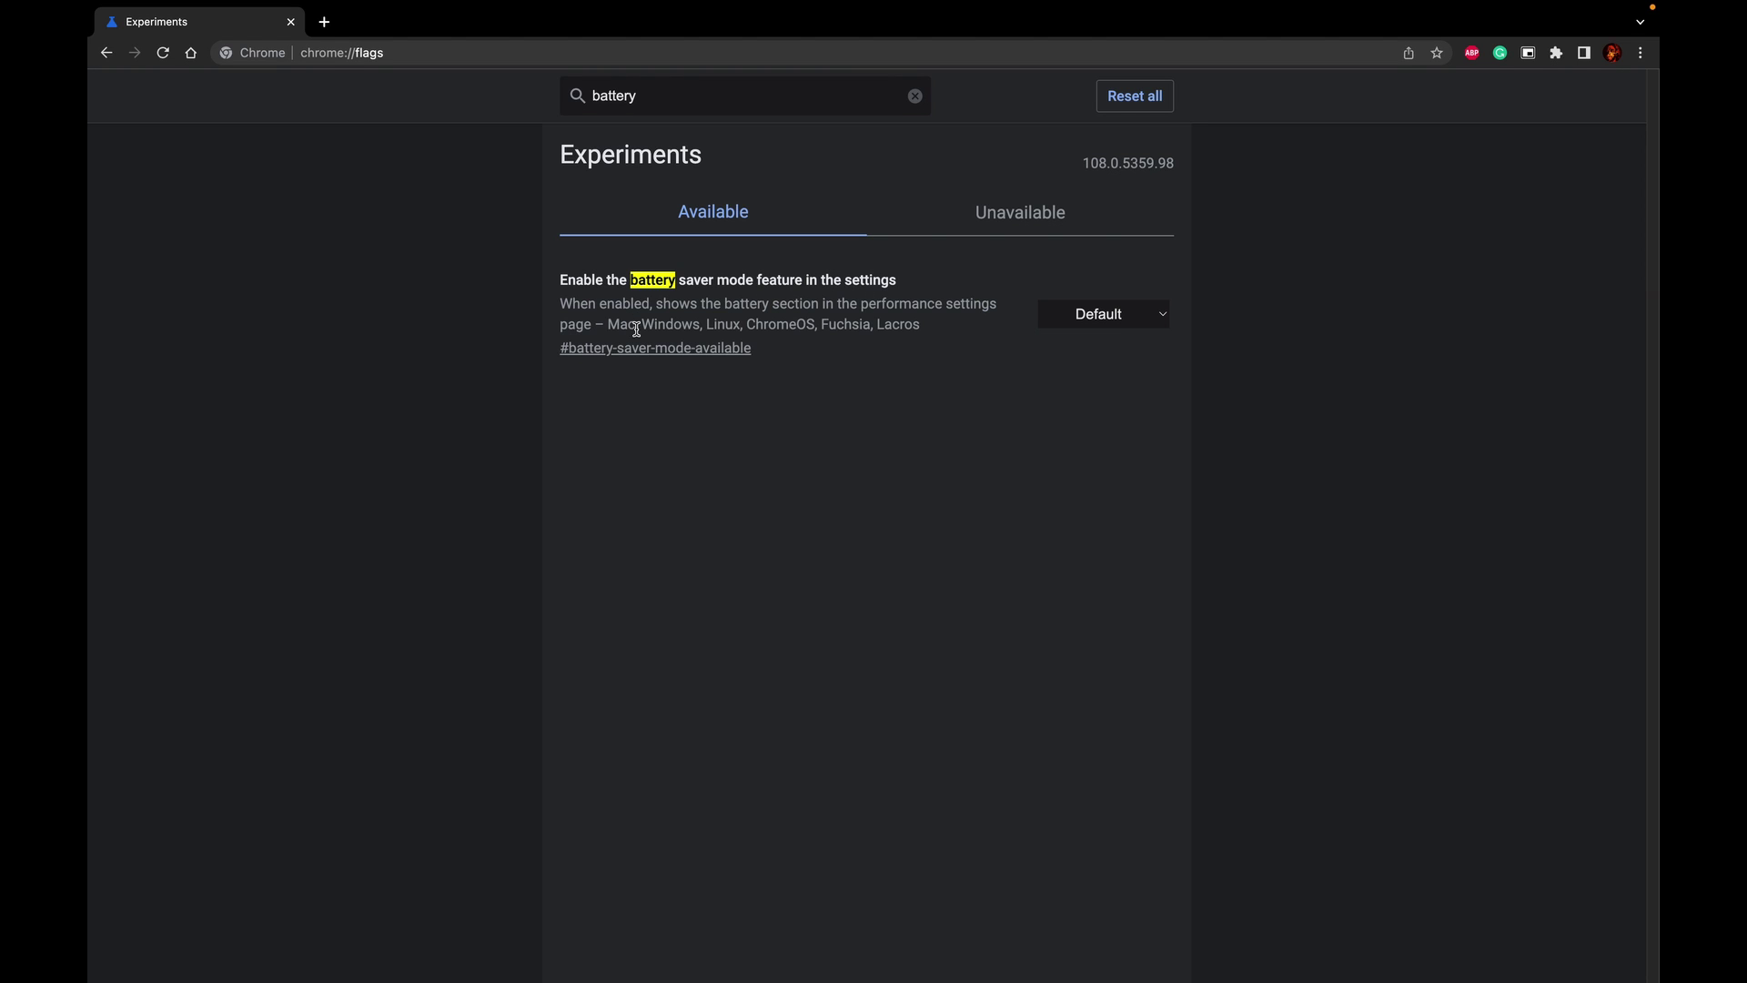
pyautogui.click(812, 400)
pyautogui.click(1103, 314)
pyautogui.click(1079, 340)
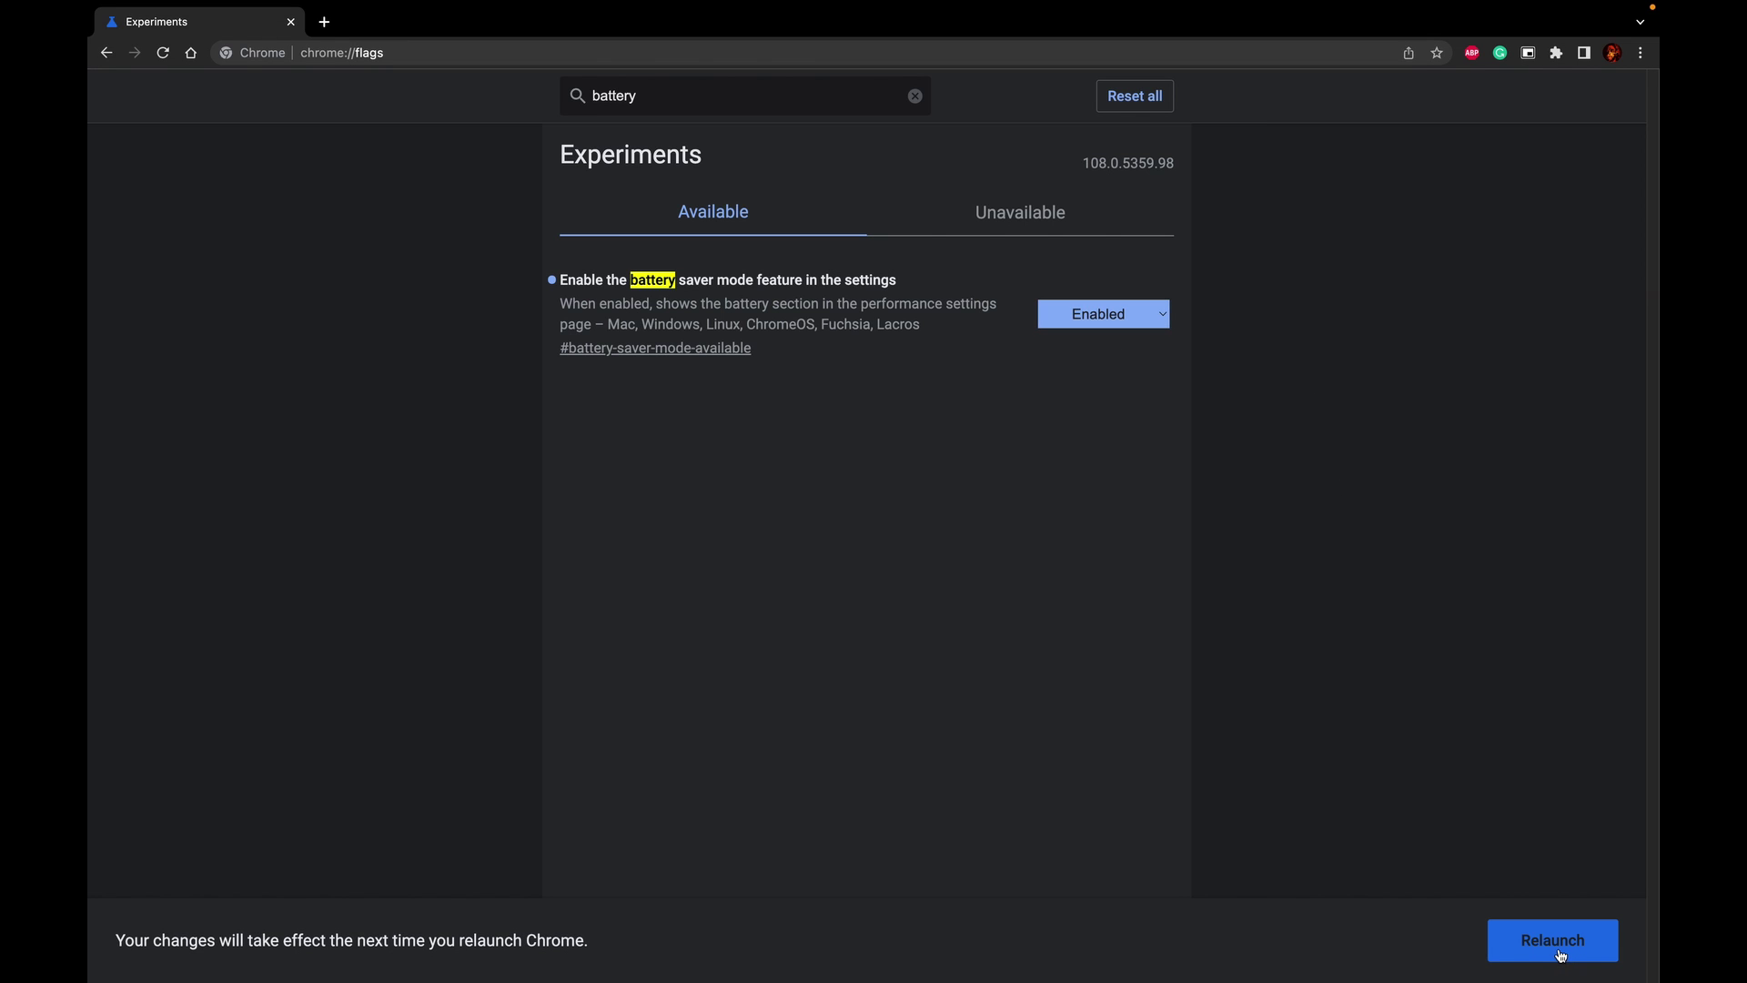
pyautogui.click(1559, 956)
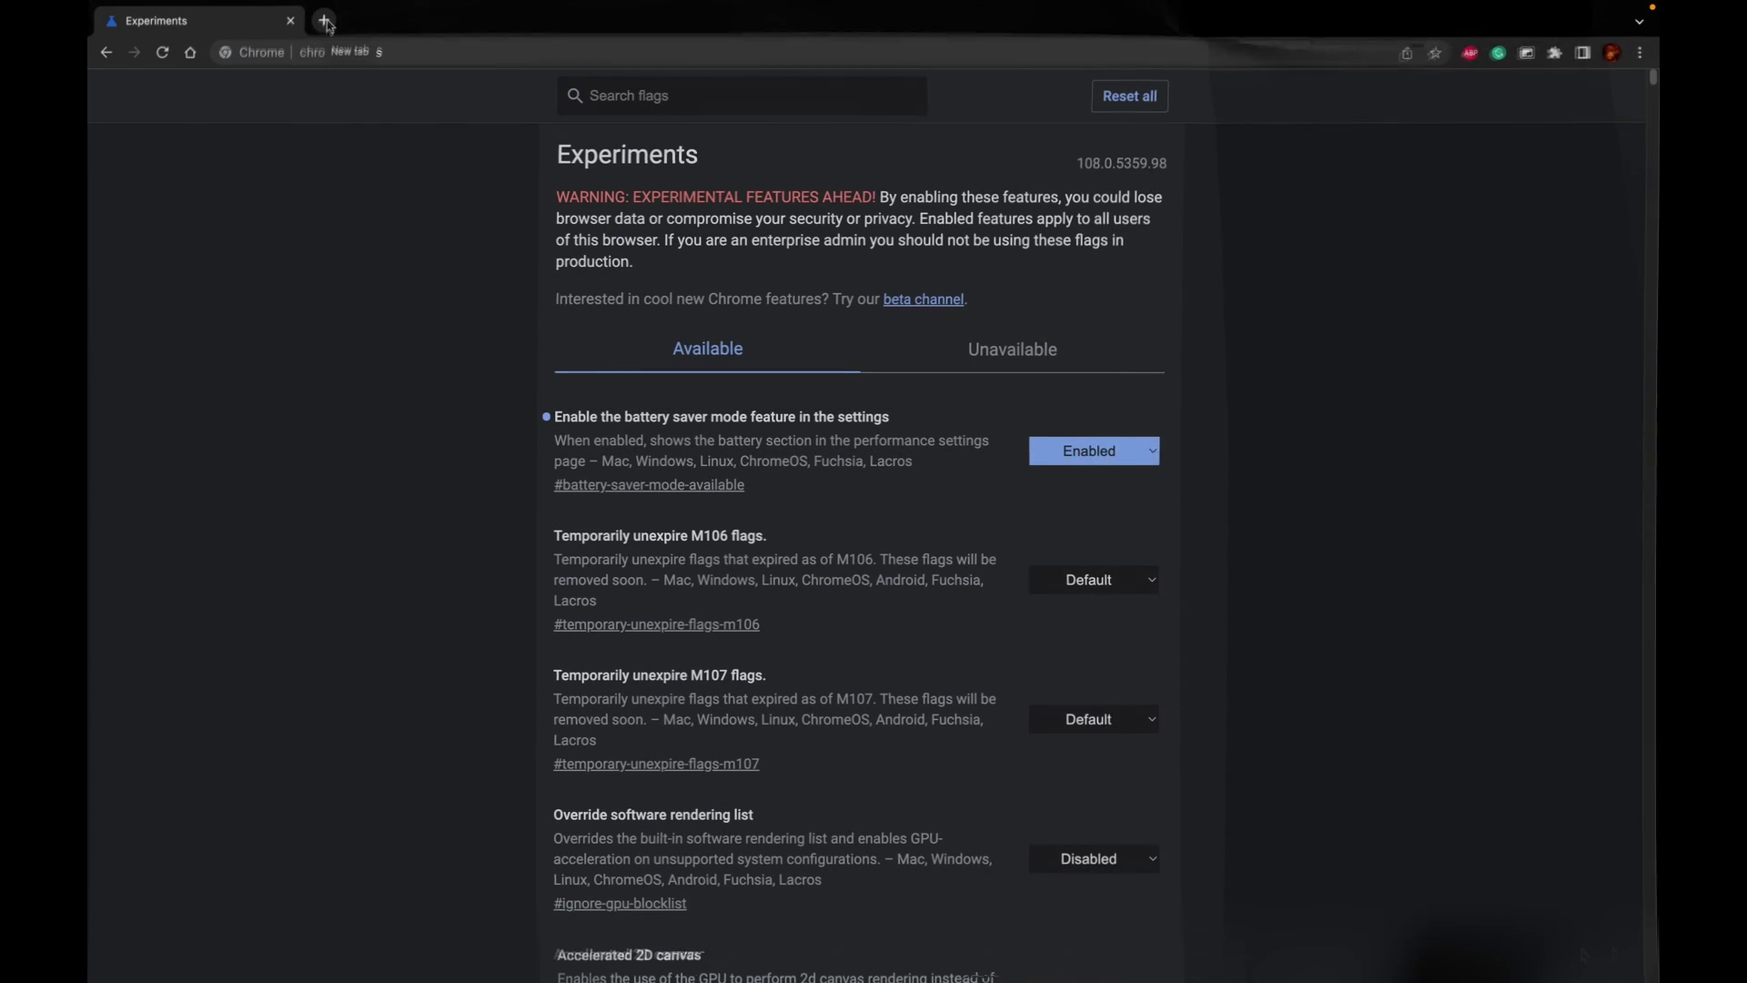
# Open Chrome Settings on the Performance page in a new tab.
pyautogui.click(325, 21)
pyautogui.click(1640, 52)
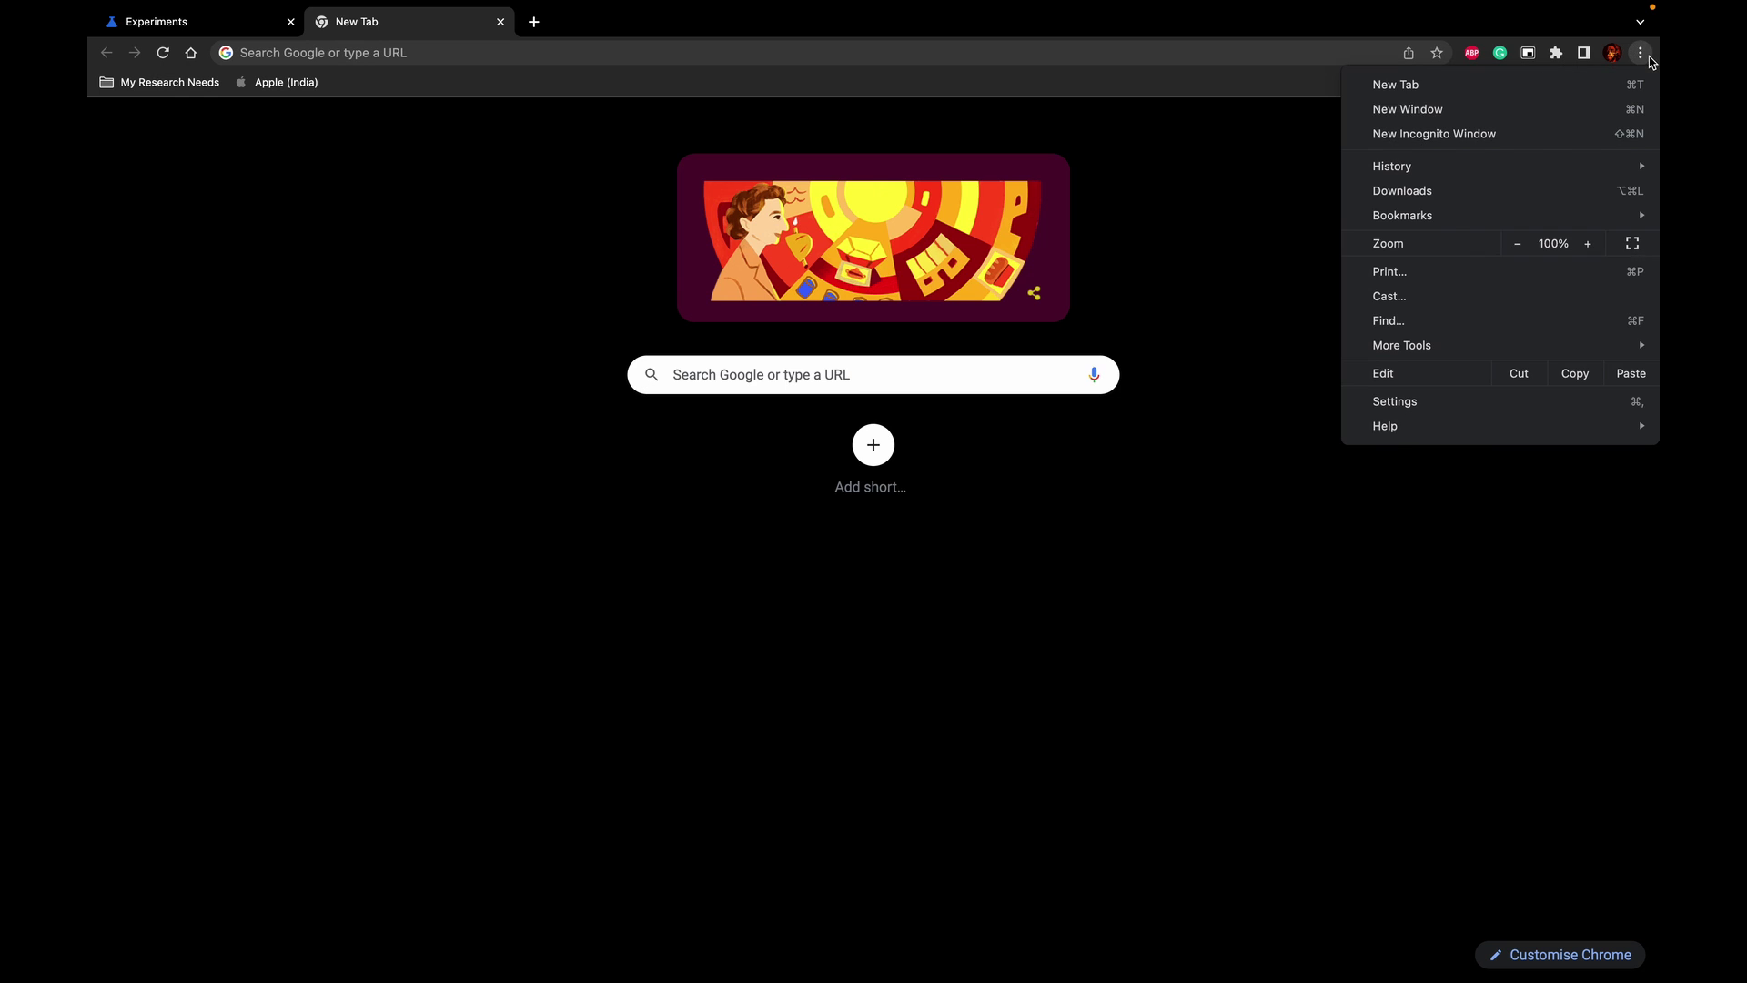
pyautogui.click(1491, 400)
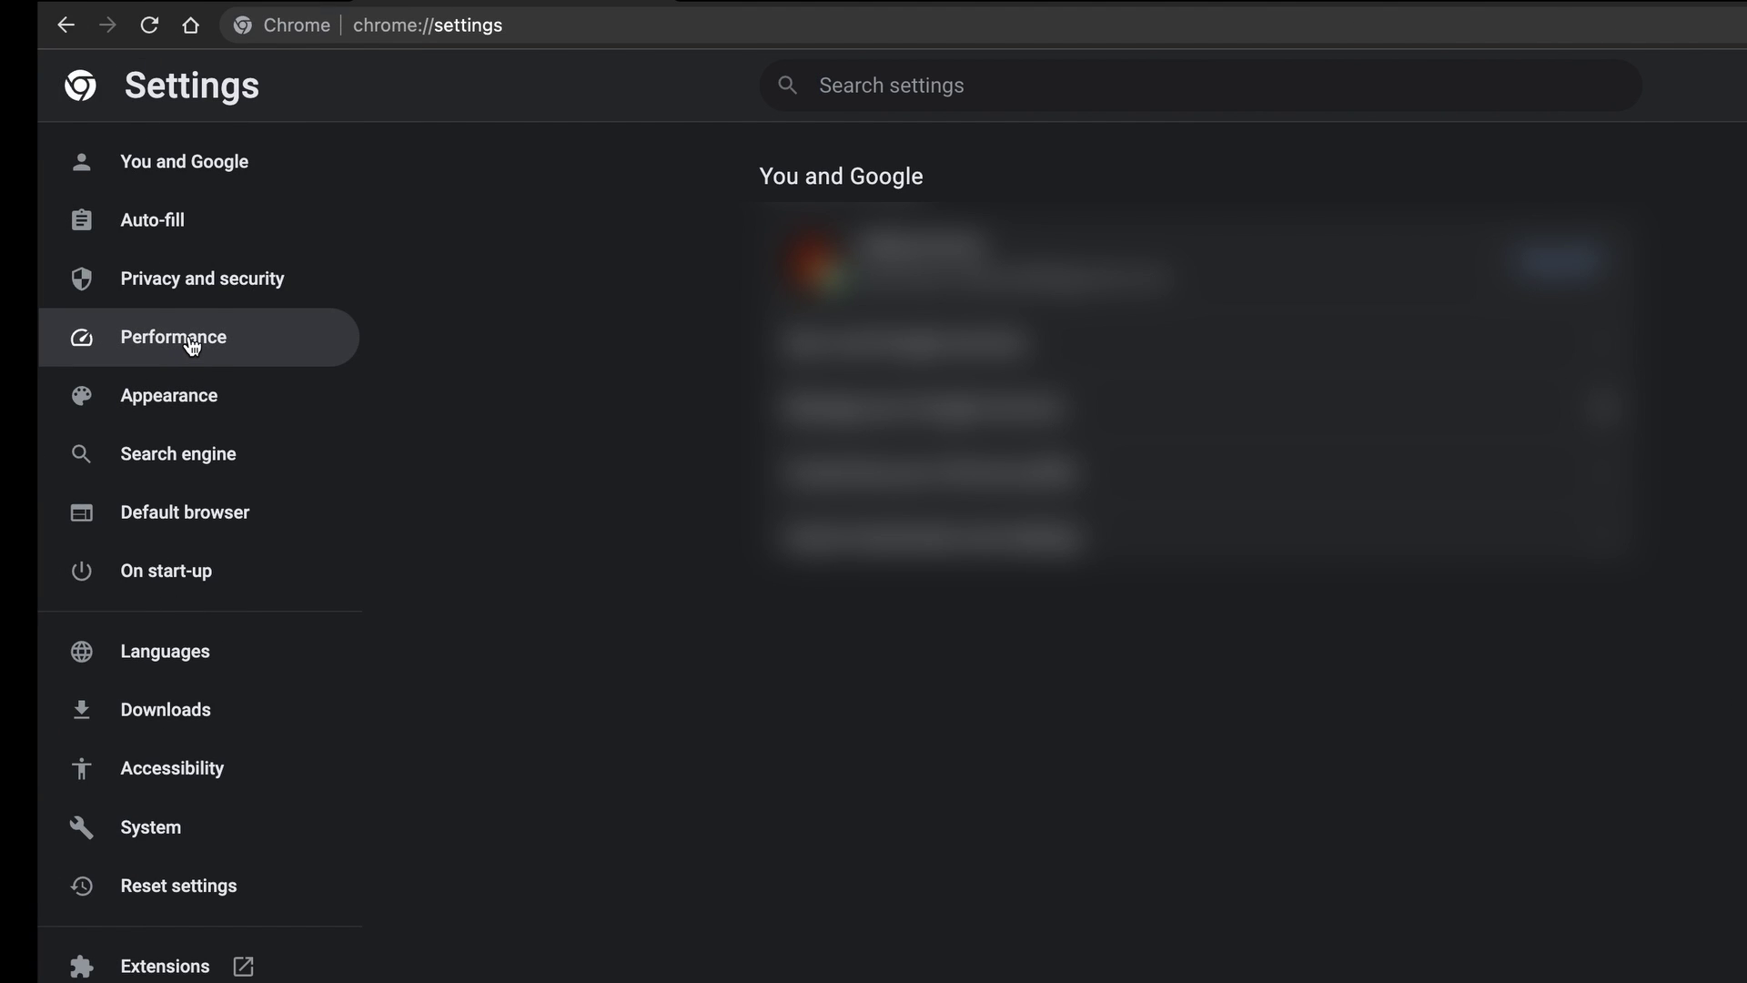
pyautogui.click(191, 346)
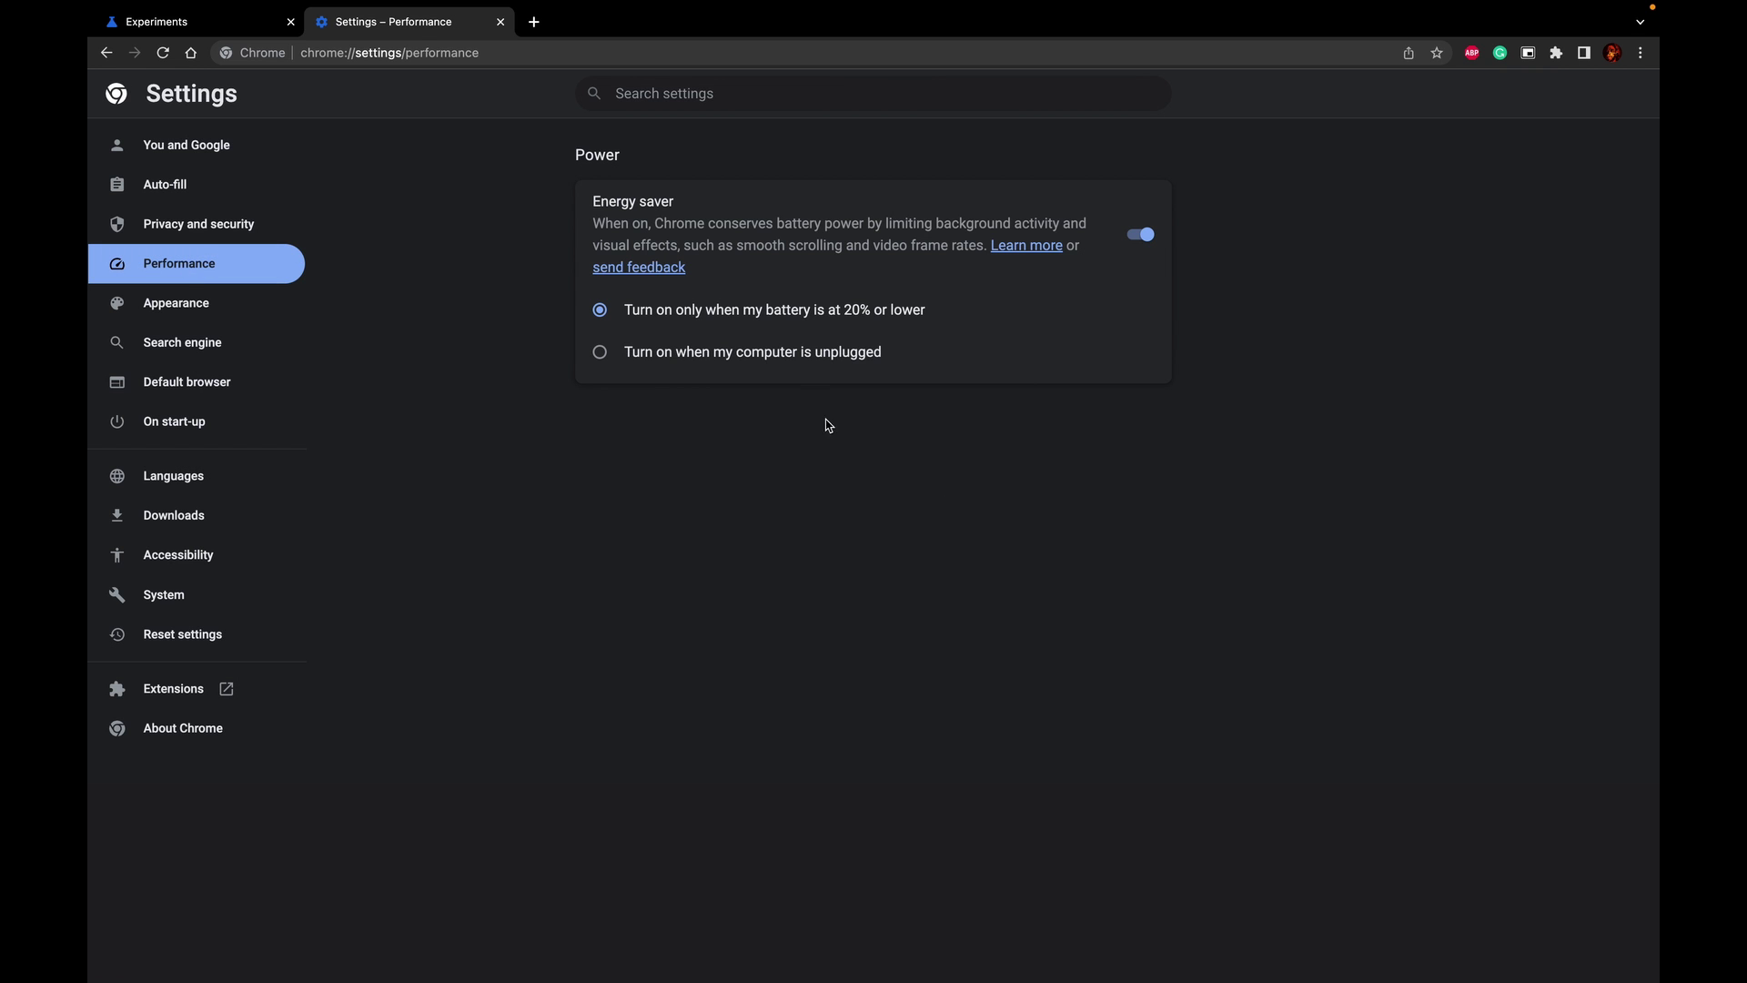
# Switch the Energy saver trigger from 20% battery to 'Turn on when my computer is unplugged'.
pyautogui.click(781, 357)
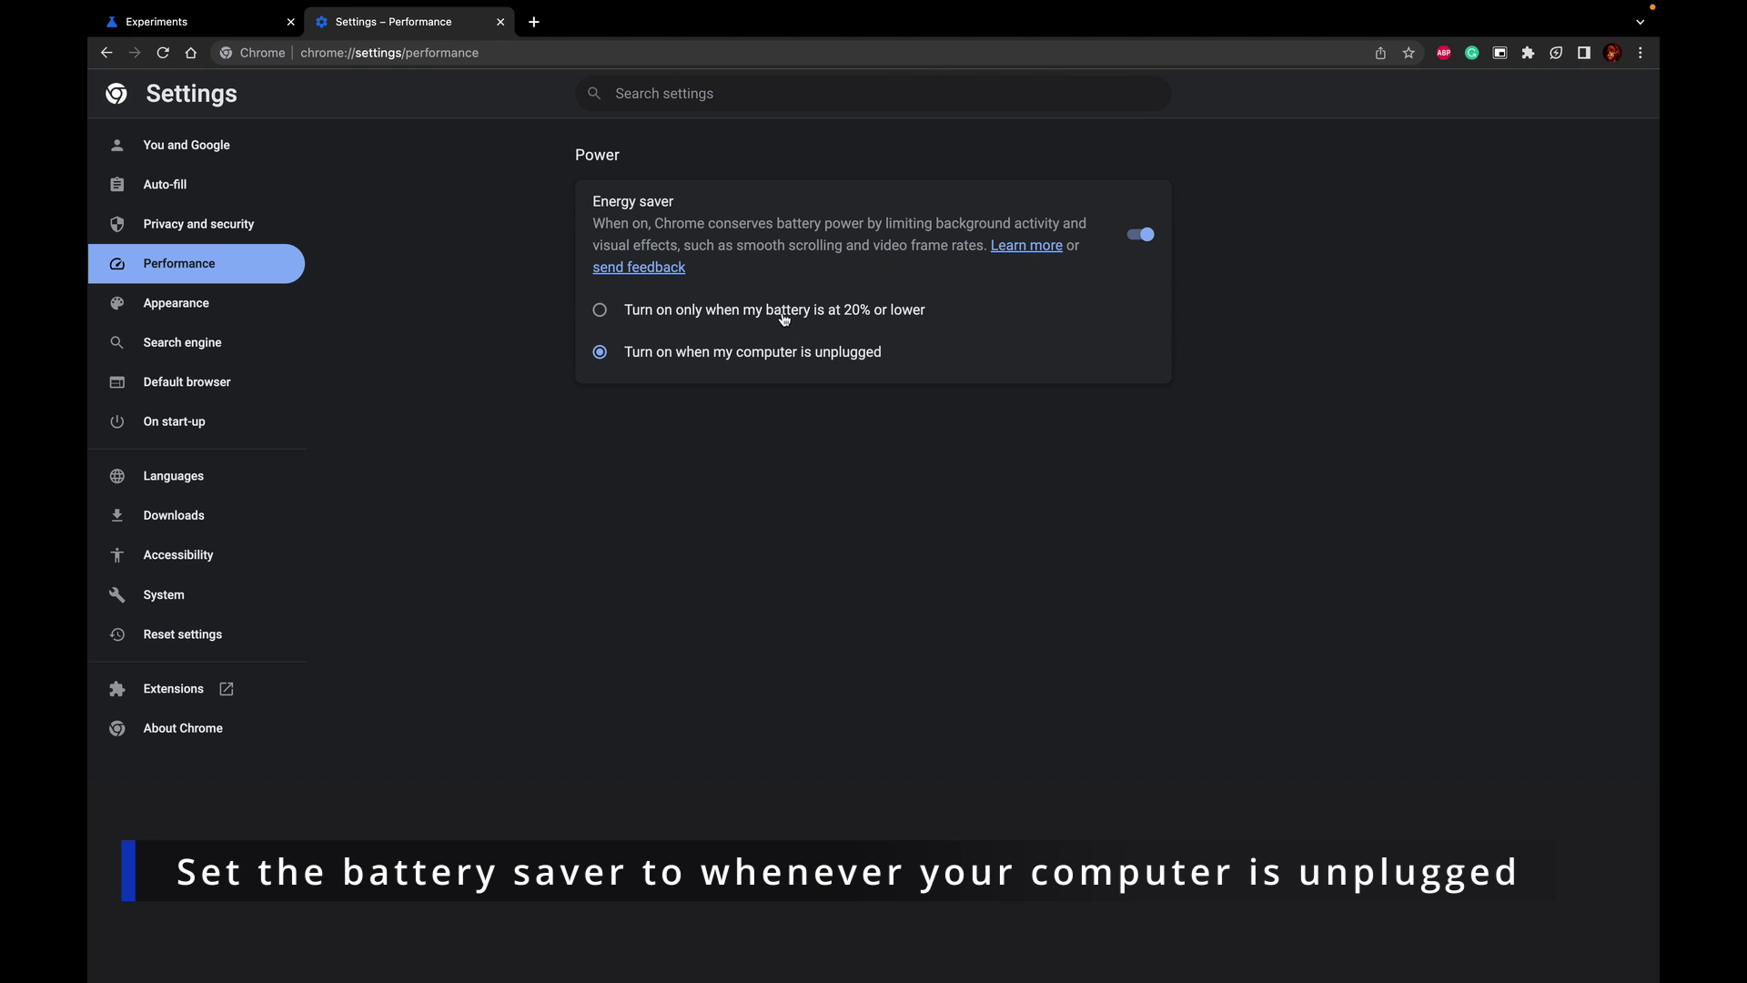
pyautogui.click(783, 318)
pyautogui.click(768, 353)
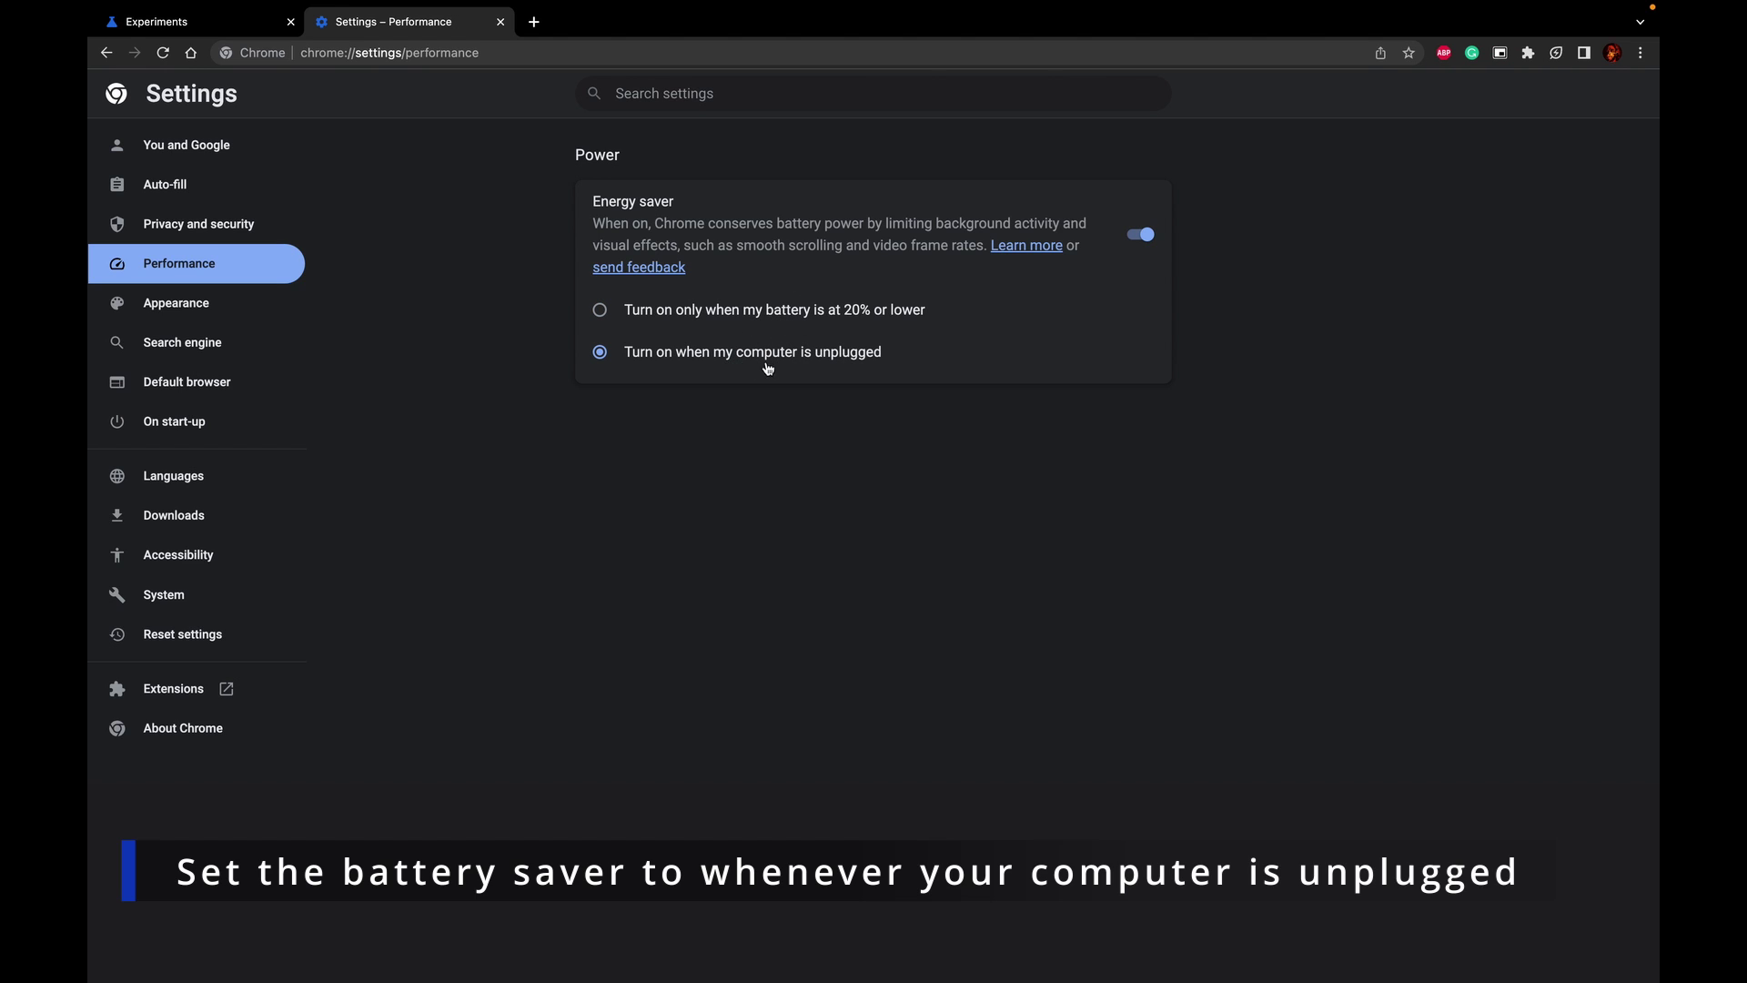